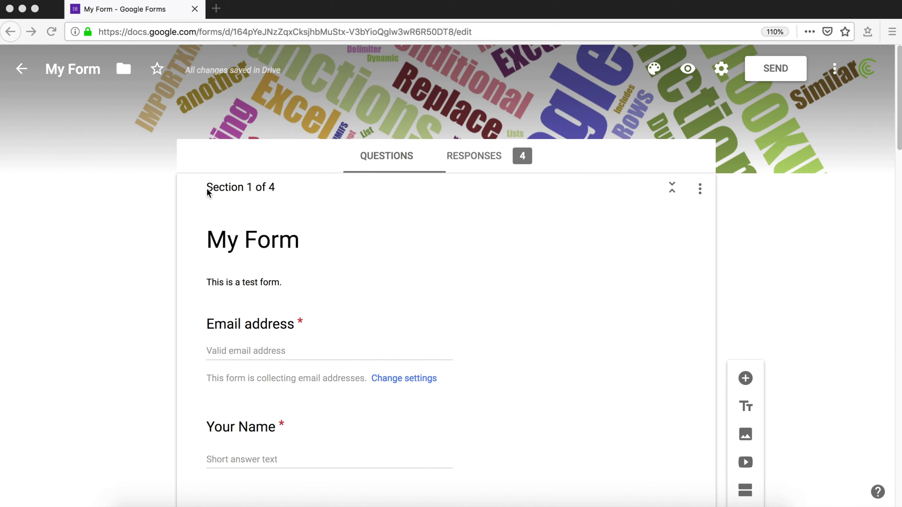
# Step: Replace Section 4's title 'Notes' with 'Final Step'
pyautogui.scroll(-15, 131, 199)
pyautogui.scroll(-12, 131, 202)
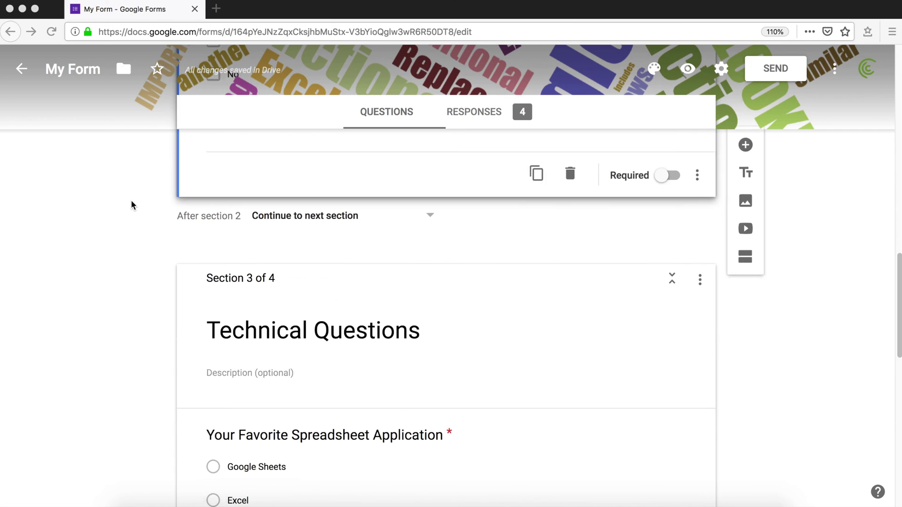
pyautogui.scroll(-2, 130, 201)
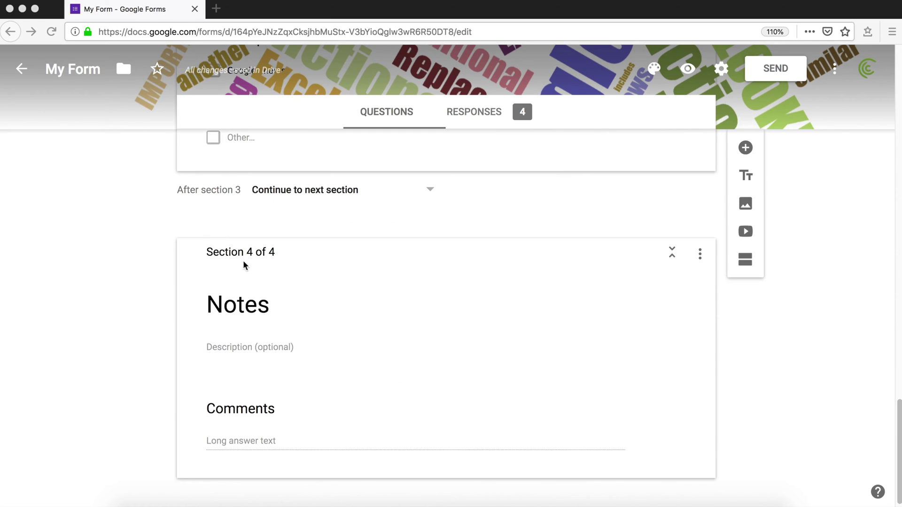
pyautogui.doubleClick(266, 306)
pyautogui.press('BackSpace')
pyautogui.write('Final Step')
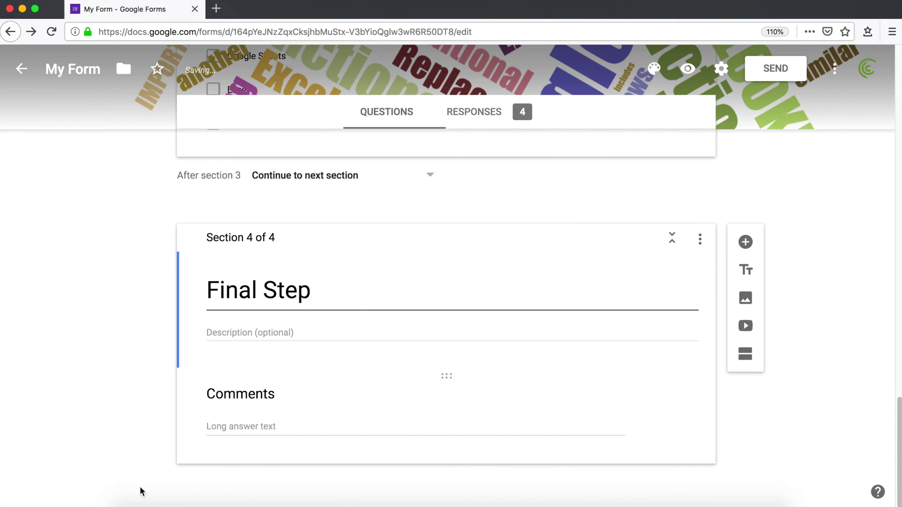
pyautogui.click(482, 283)
# Step: Add a new question to Final Step, make it a File upload question, and accept the Drive notice
pyautogui.click(746, 242)
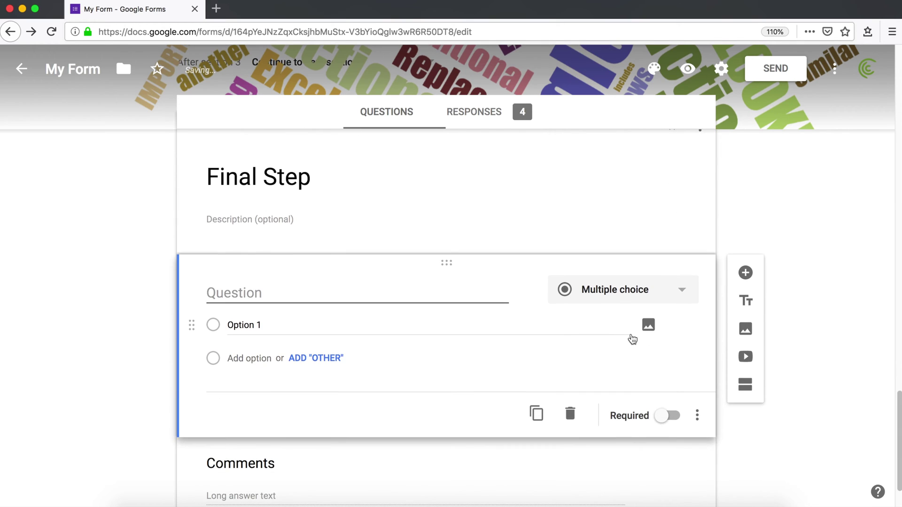
pyautogui.click(633, 292)
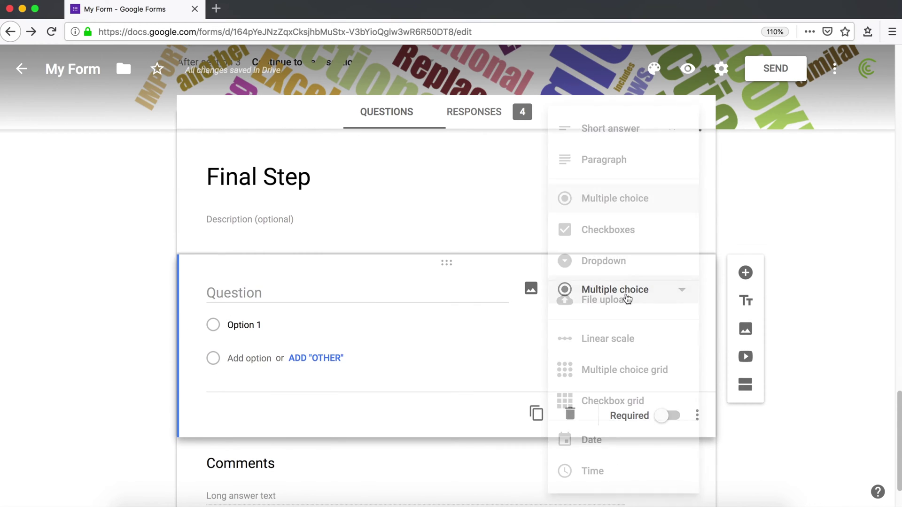
pyautogui.click(606, 305)
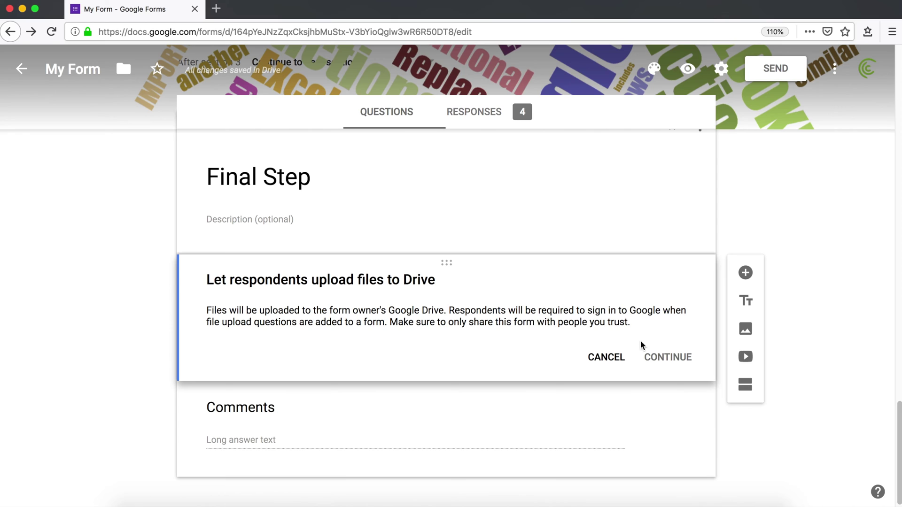
pyautogui.click(666, 358)
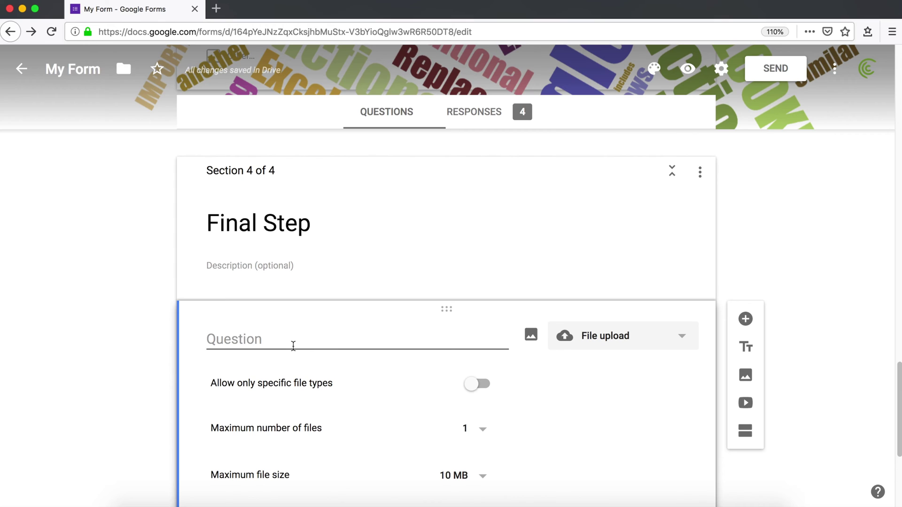
# Step: Enter 'Please Upload Your Spreadsheet' as the file upload question's title
pyautogui.write('Please')
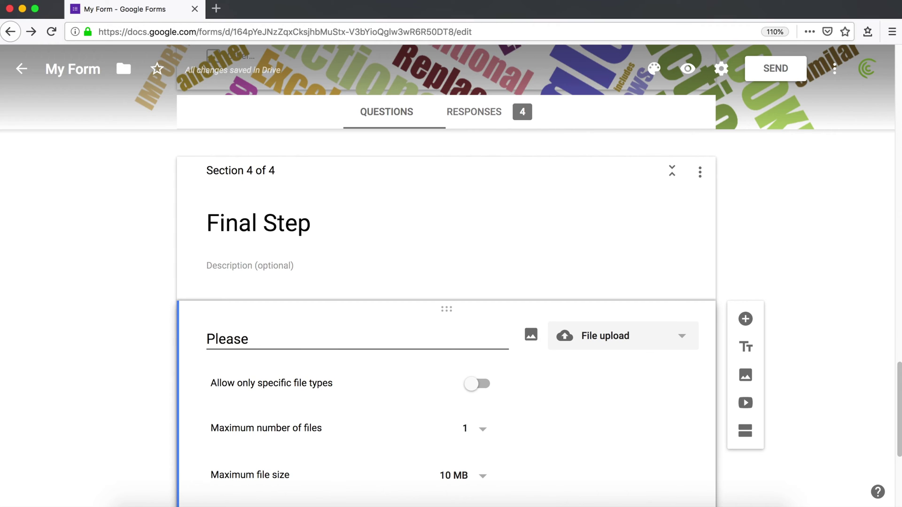
pyautogui.write(' Upload You')
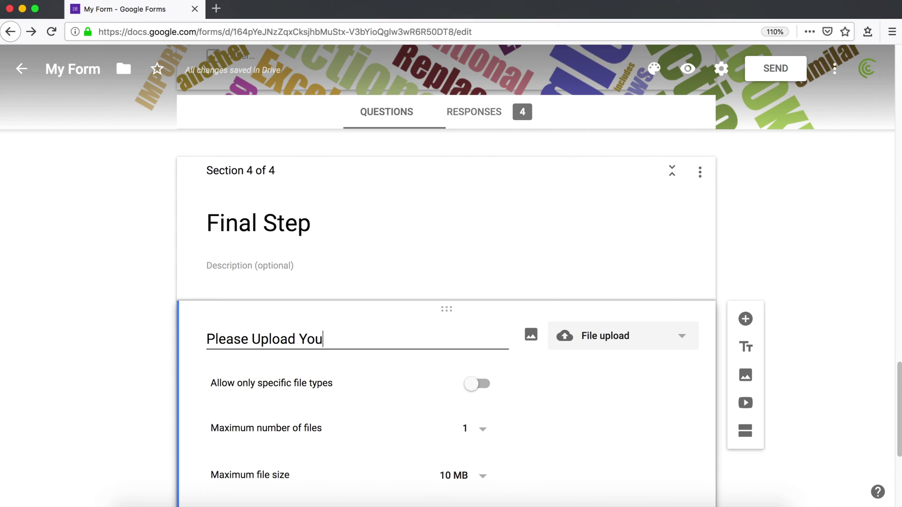
pyautogui.write('r Sprea')
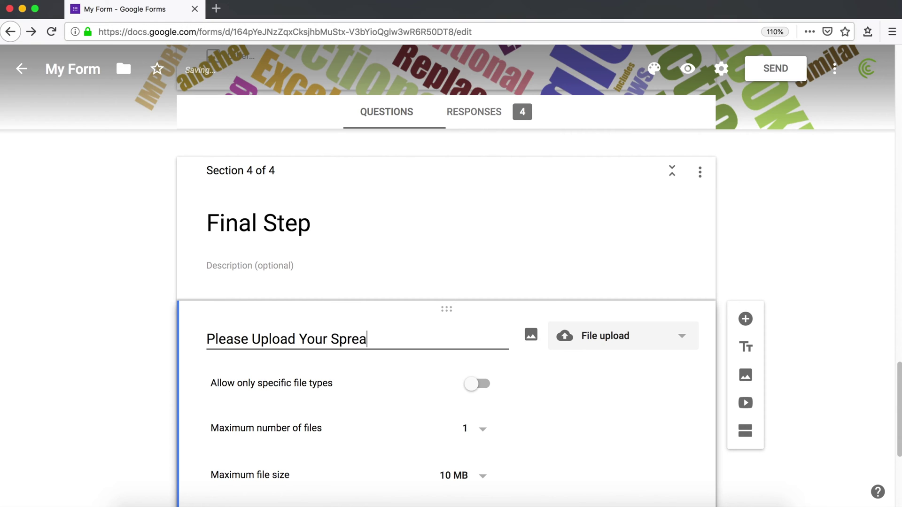
pyautogui.write('dsheet')
pyautogui.click(125, 370)
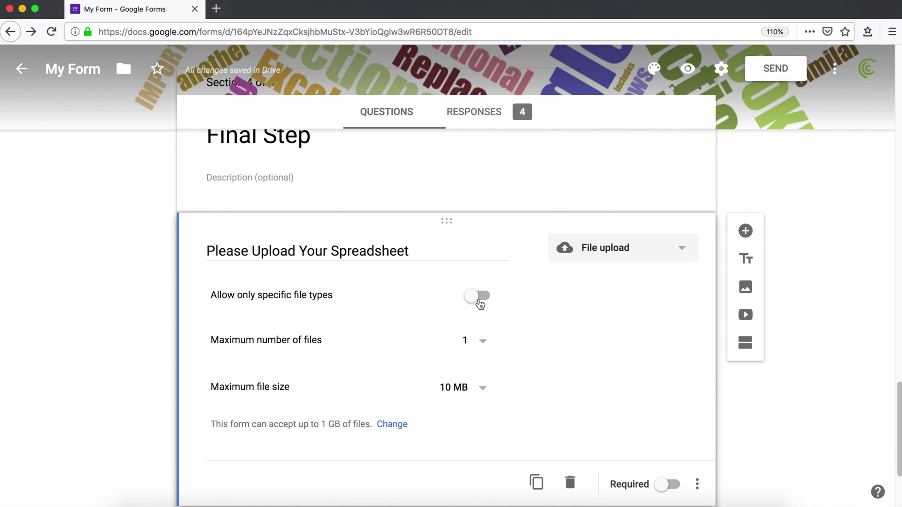
# Step: Turn on 'Allow only specific file types' and allow only Spreadsheet files
pyautogui.click(479, 303)
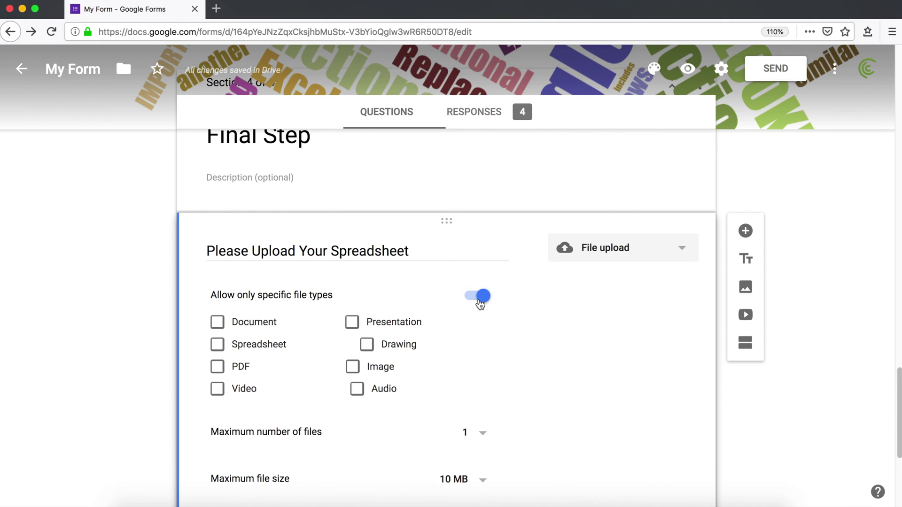
pyautogui.scroll(-2, 413, 348)
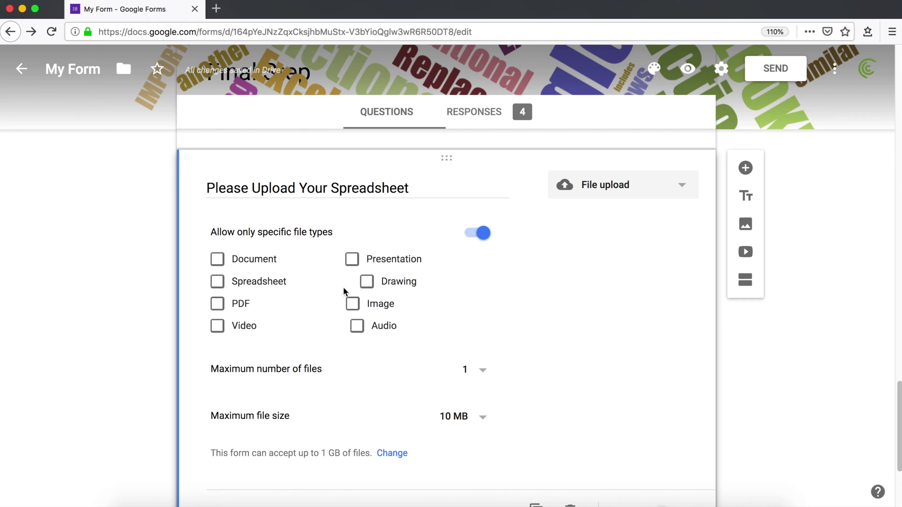
pyautogui.click(218, 284)
pyautogui.scroll(-3, 334, 376)
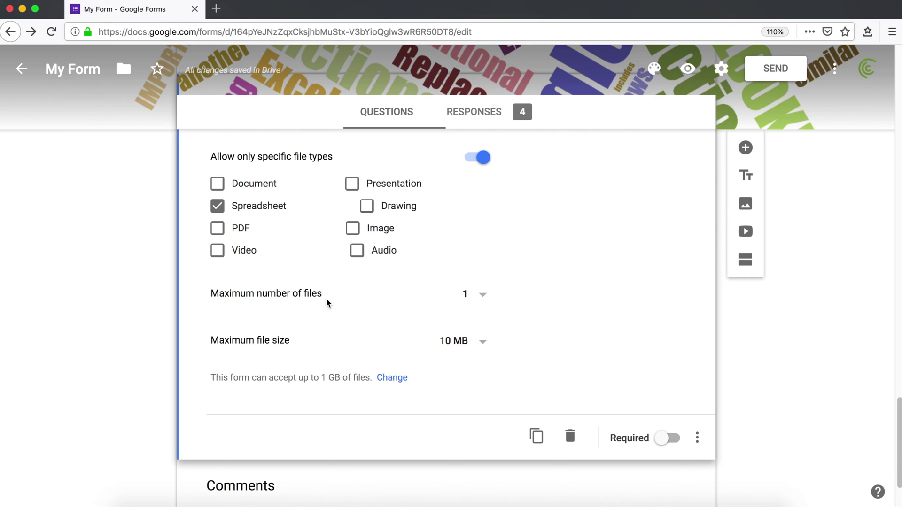
pyautogui.scroll(1, 311, 307)
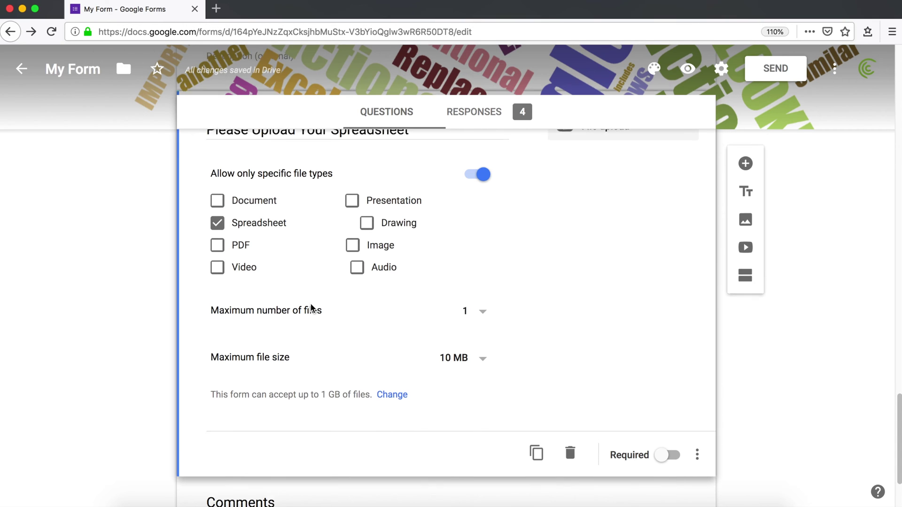
pyautogui.click(481, 346)
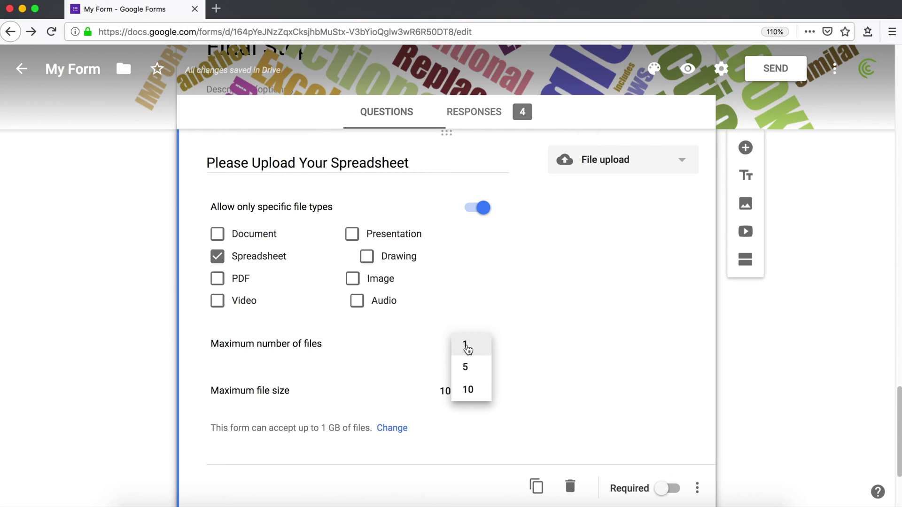
# Step: Keep maximum files at 1 and set maximum file size to 1 MB
pyautogui.click(467, 348)
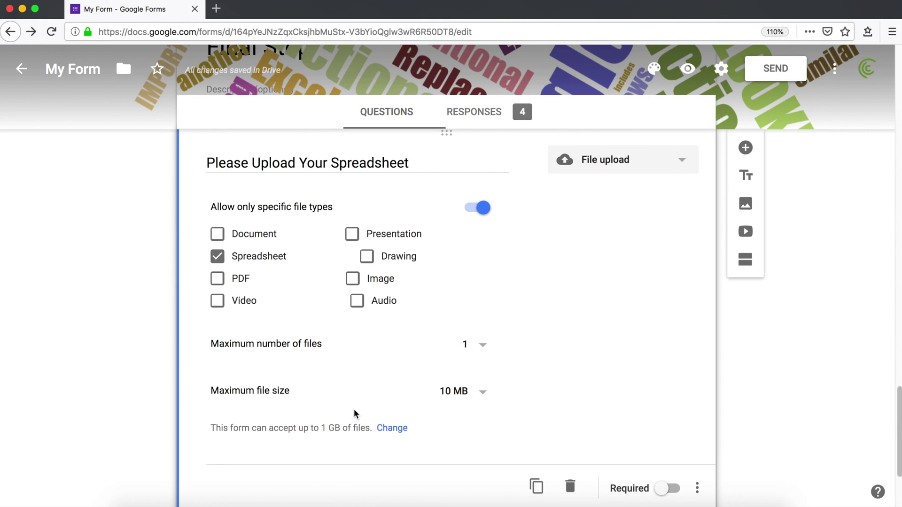
pyautogui.scroll(-3, 355, 413)
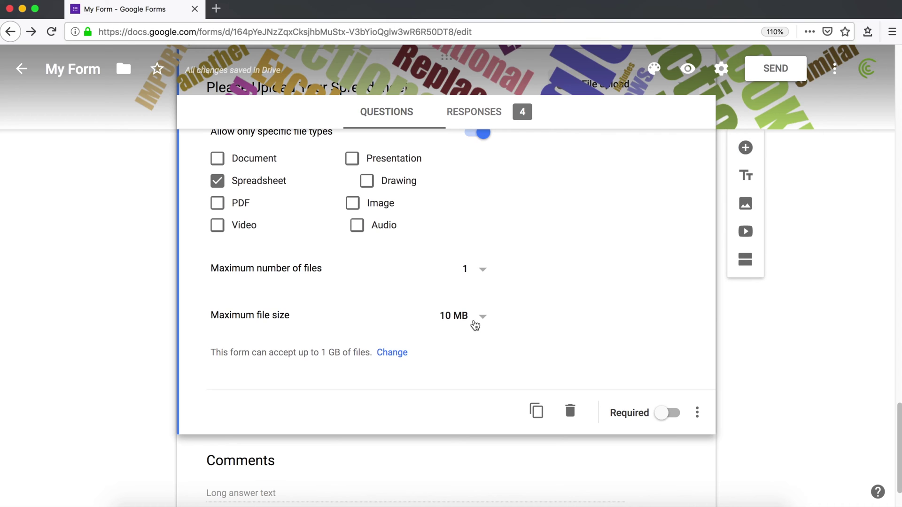
pyautogui.click(479, 323)
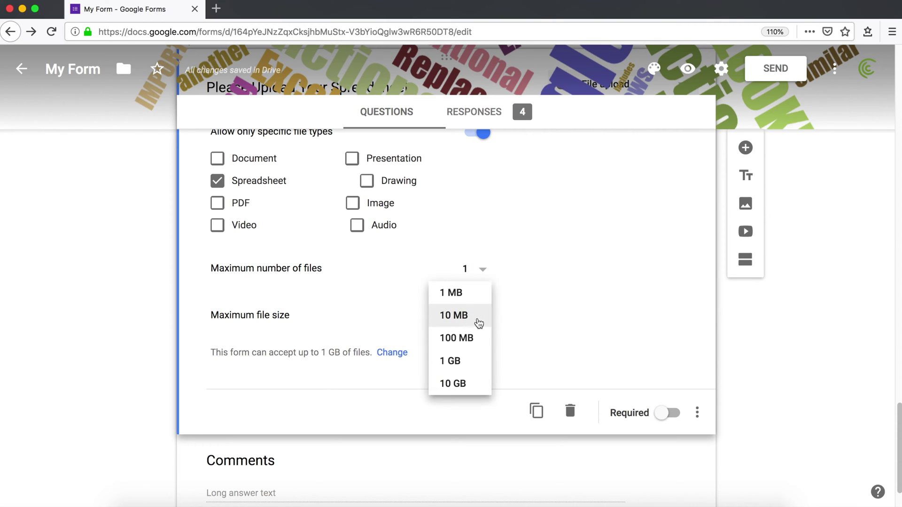
pyautogui.click(465, 294)
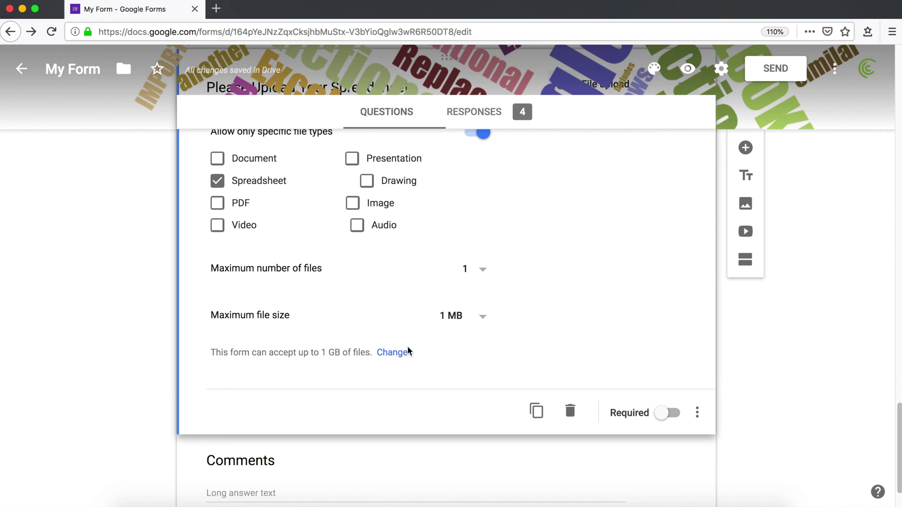
pyautogui.moveTo(231, 354); pyautogui.dragTo(366, 352)
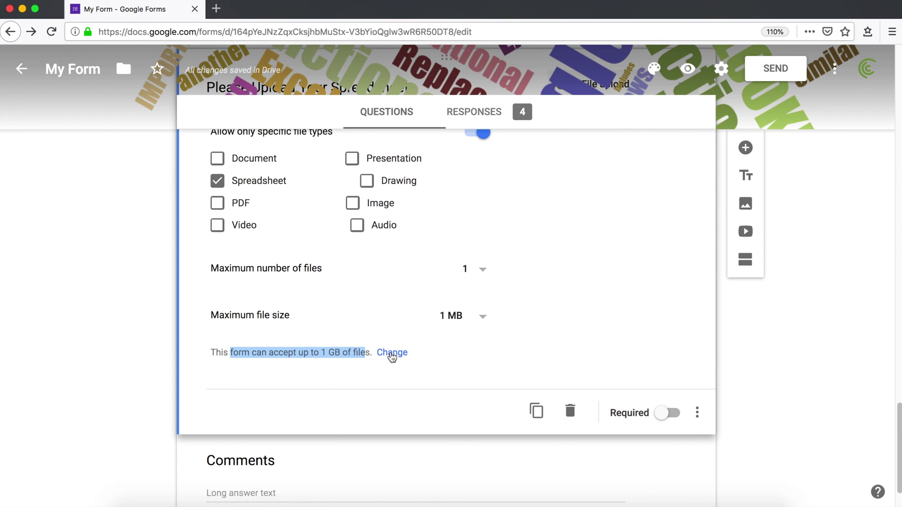
pyautogui.click(392, 356)
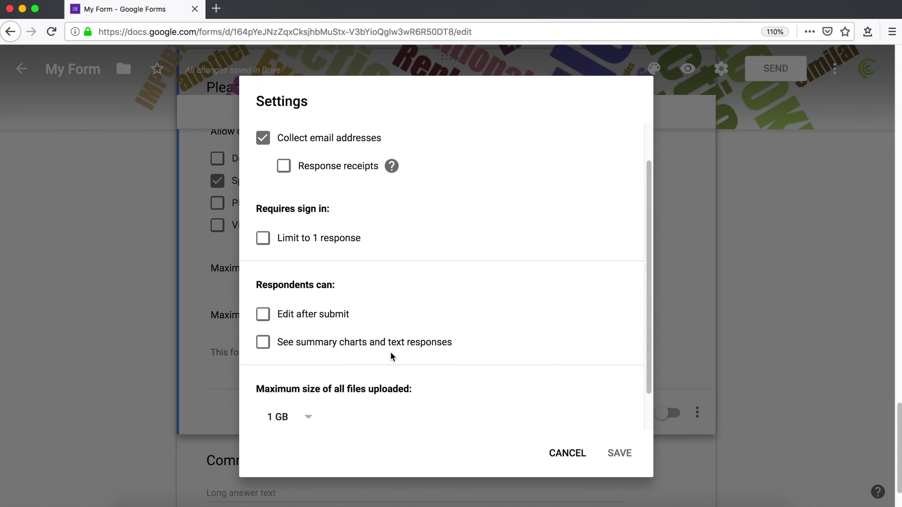
pyautogui.scroll(-2, 393, 351)
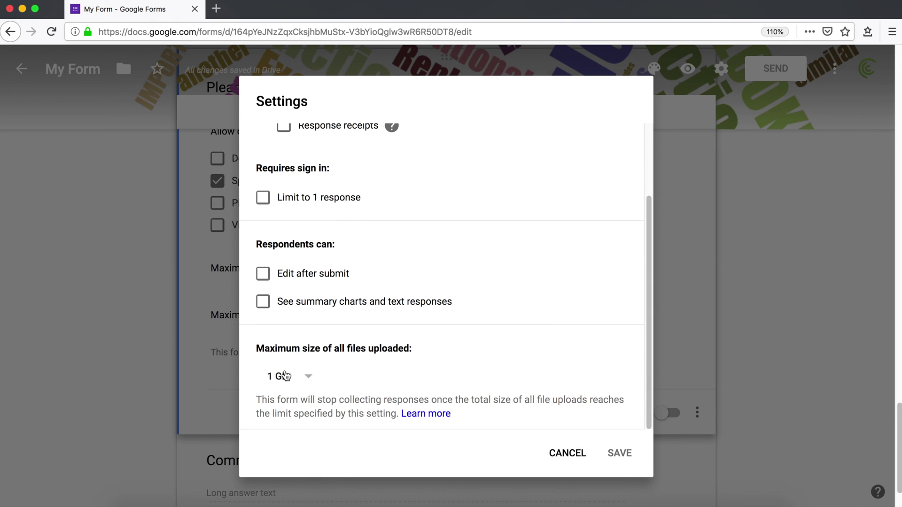
pyautogui.click(311, 378)
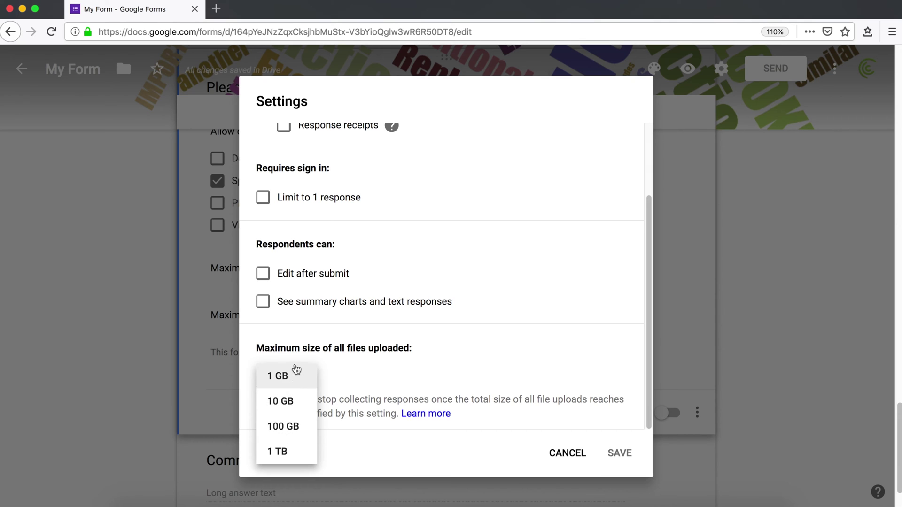
pyautogui.click(320, 378)
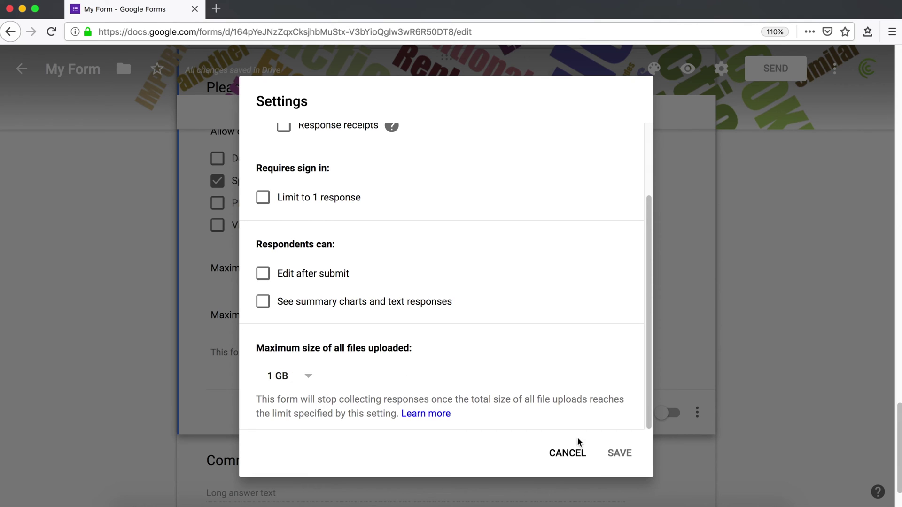
pyautogui.click(622, 453)
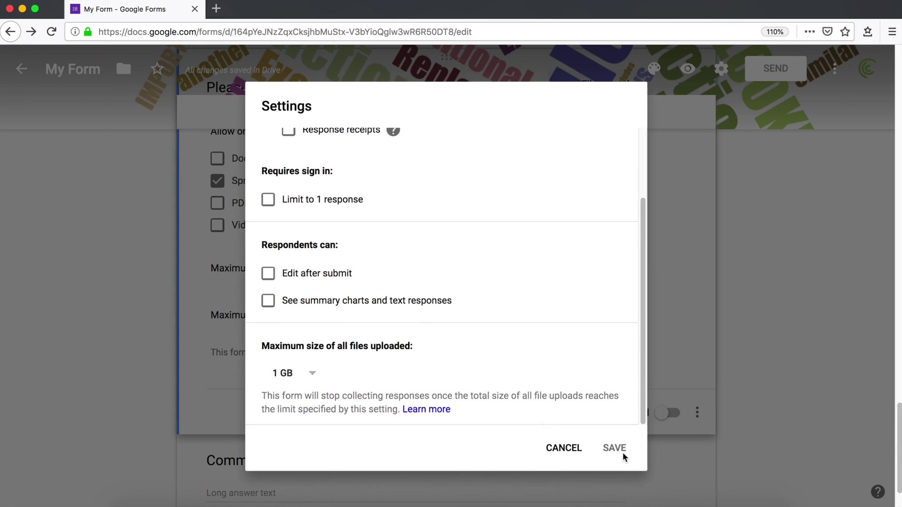
pyautogui.scroll(1, 540, 409)
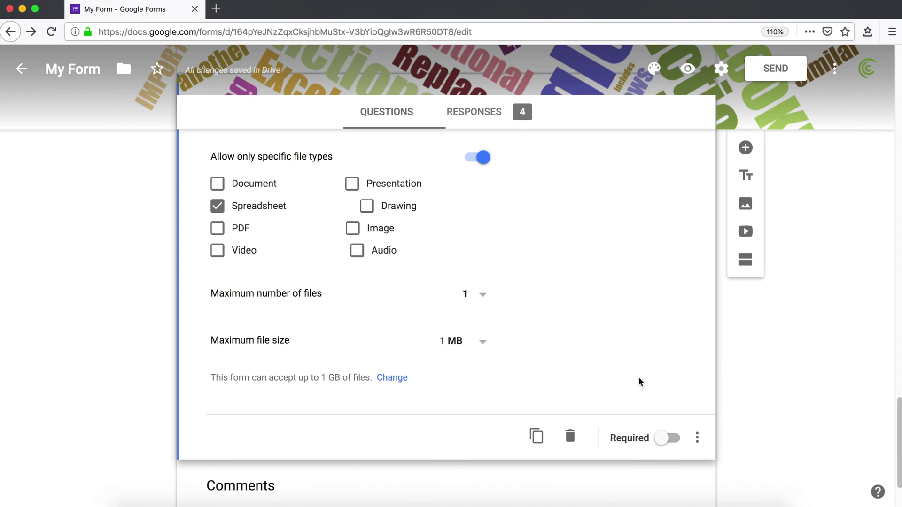
pyautogui.scroll(3, 539, 328)
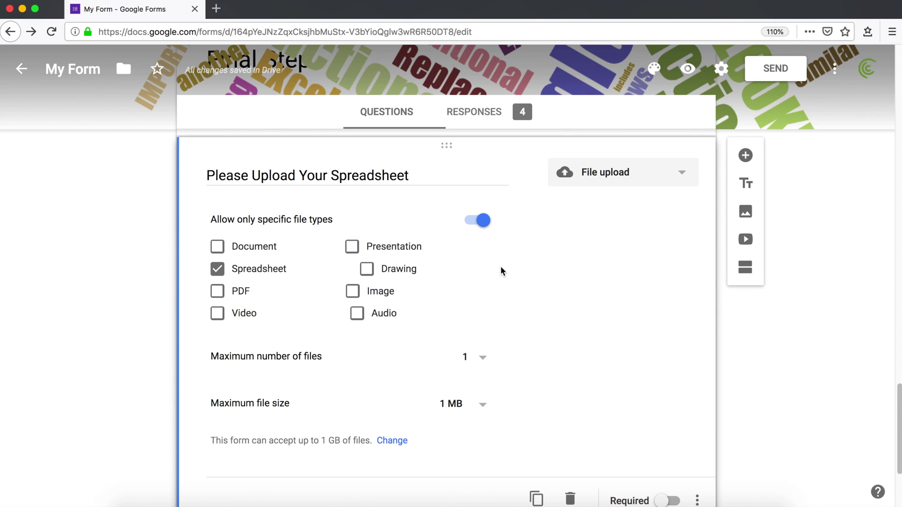
# Step: Select the form title My Form and the question title, then clear the selection
pyautogui.moveTo(380, 168)
pyautogui.moveTo(100, 69); pyautogui.dragTo(45, 69)
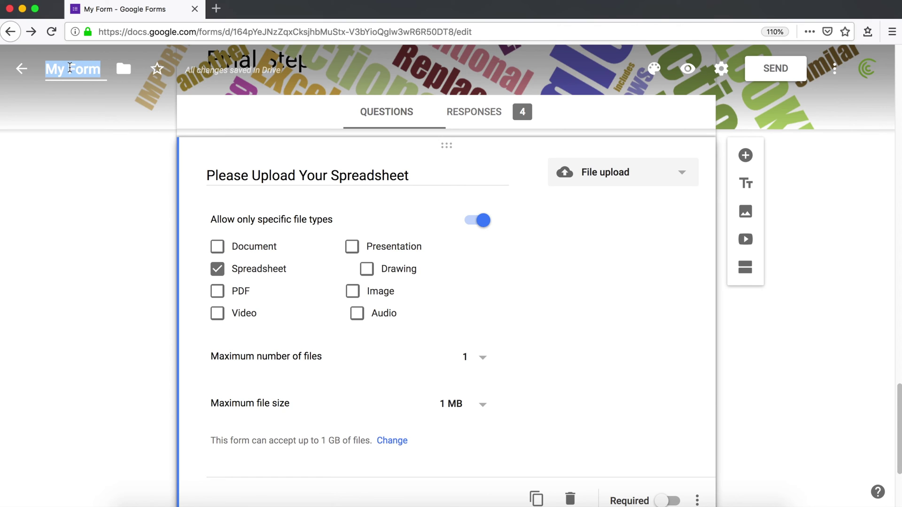
pyautogui.tripleClick(411, 171)
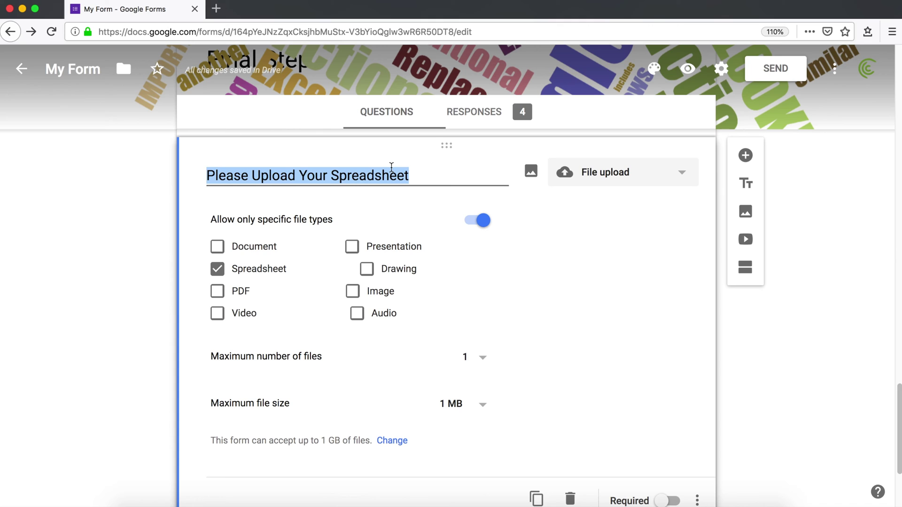
pyautogui.click(819, 206)
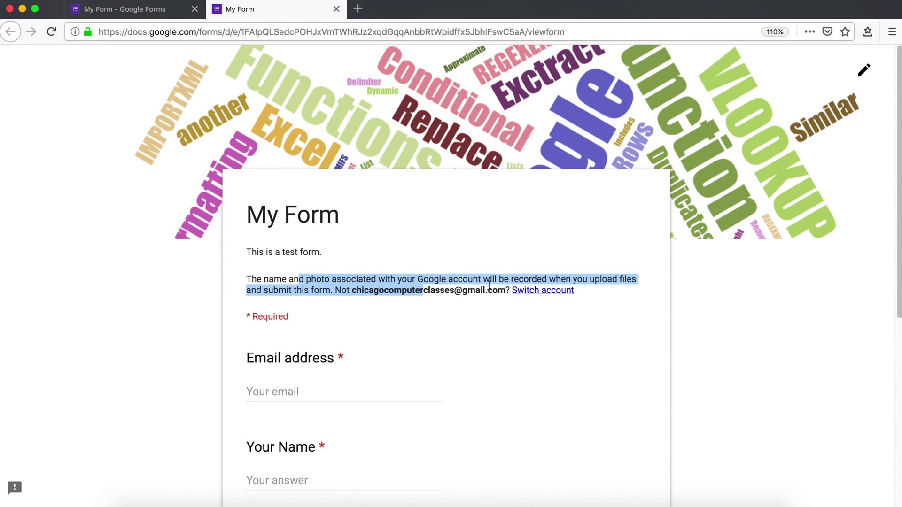
# Step: Fill in the suggested email address, a respondent name and a zip code
pyautogui.scroll(-5, 458, 295)
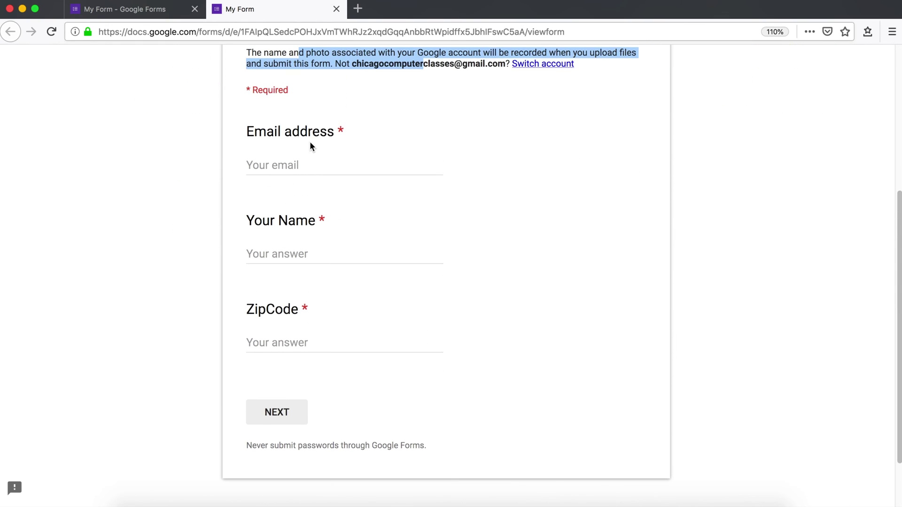
pyautogui.click(316, 165)
pyautogui.write('ch')
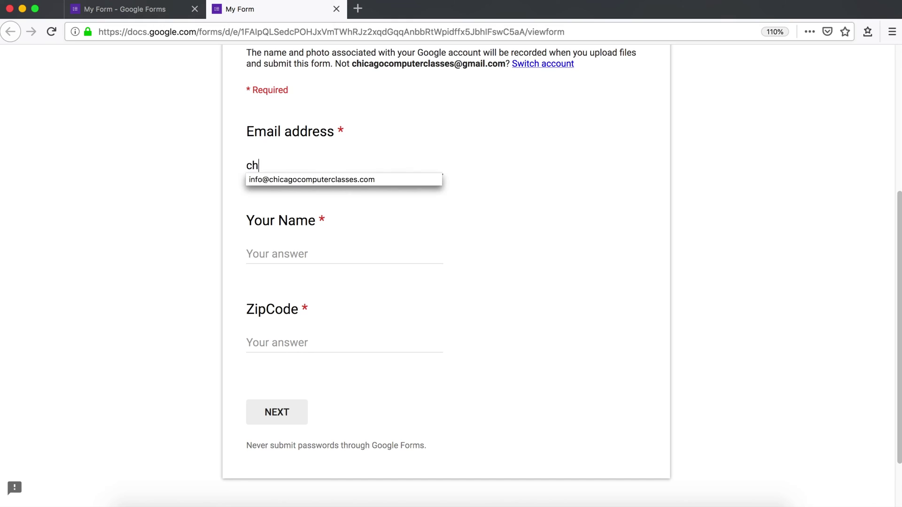
pyautogui.click(314, 180)
pyautogui.click(305, 255)
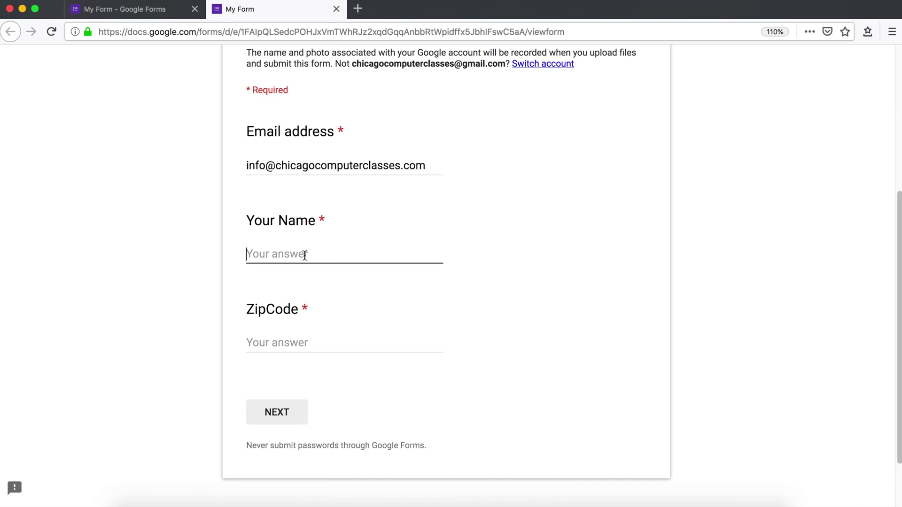
pyautogui.write('Upload Man')
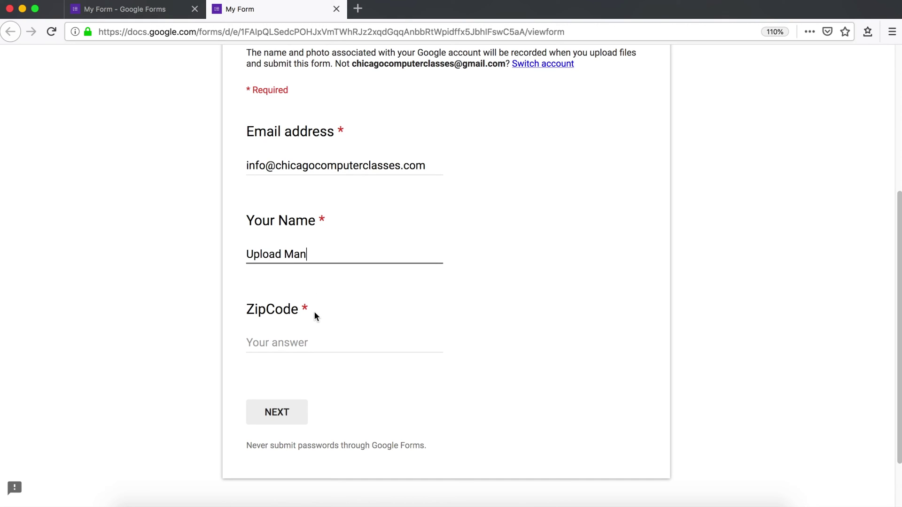
pyautogui.click(322, 345)
pyautogui.write('45345')
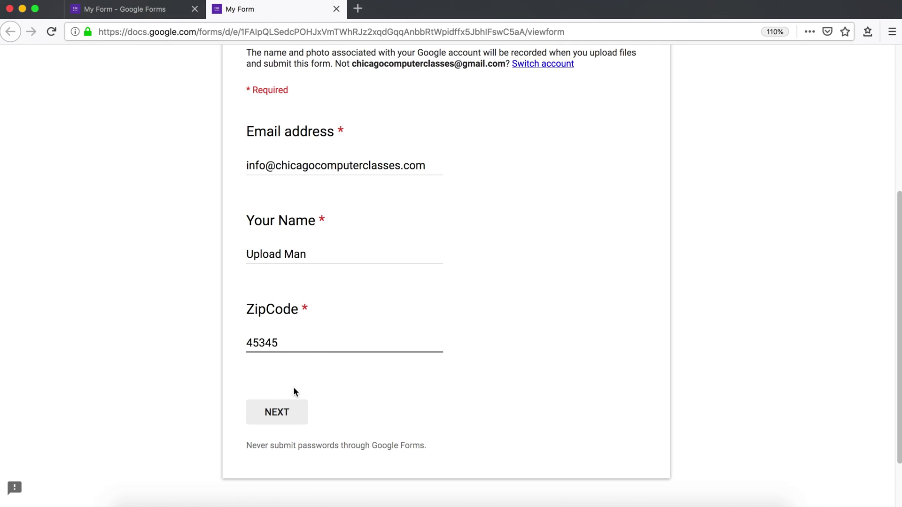
# Step: Continue to the next section, answer No to 'Do You Use Spreadsheets?', and reach Final Step
pyautogui.click(291, 412)
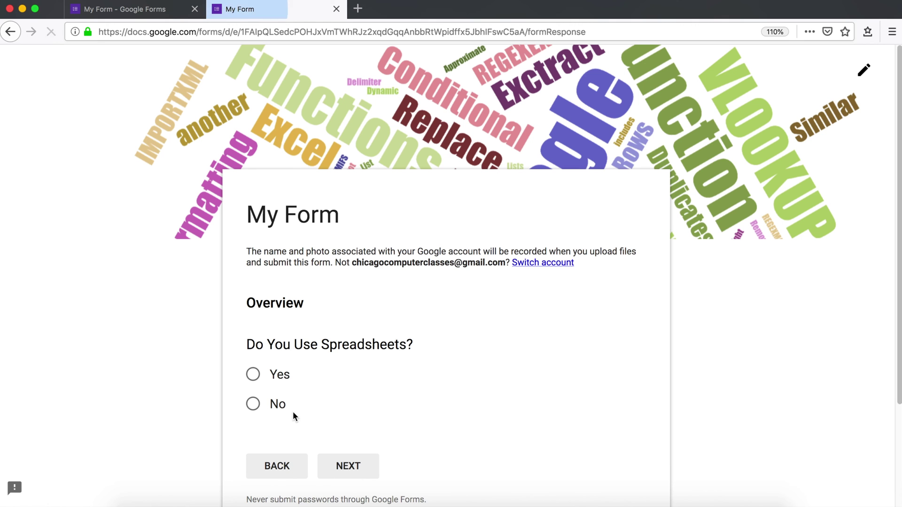
pyautogui.click(254, 404)
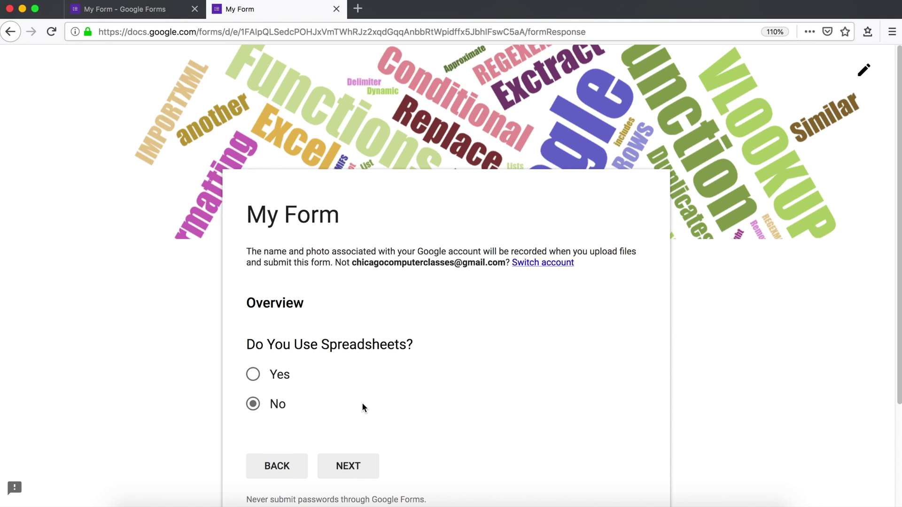
pyautogui.scroll(-3, 362, 408)
pyautogui.click(342, 351)
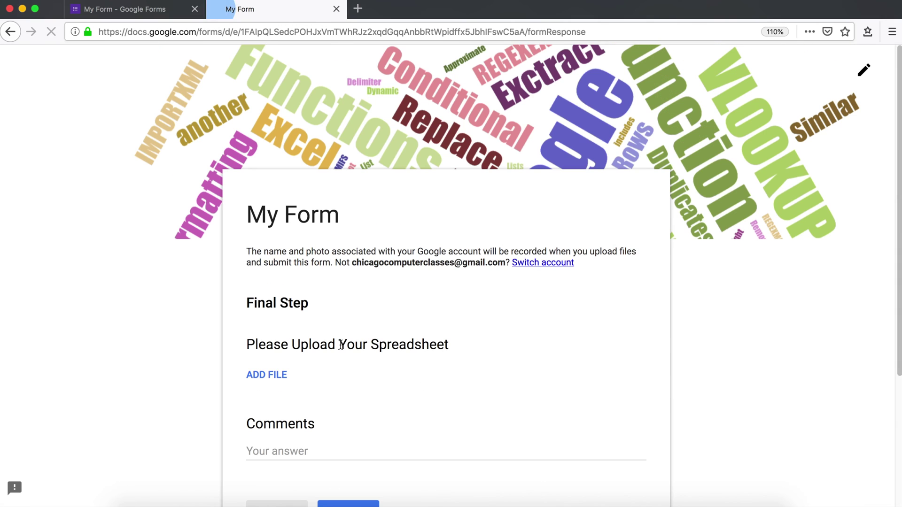
pyautogui.scroll(-4, 346, 347)
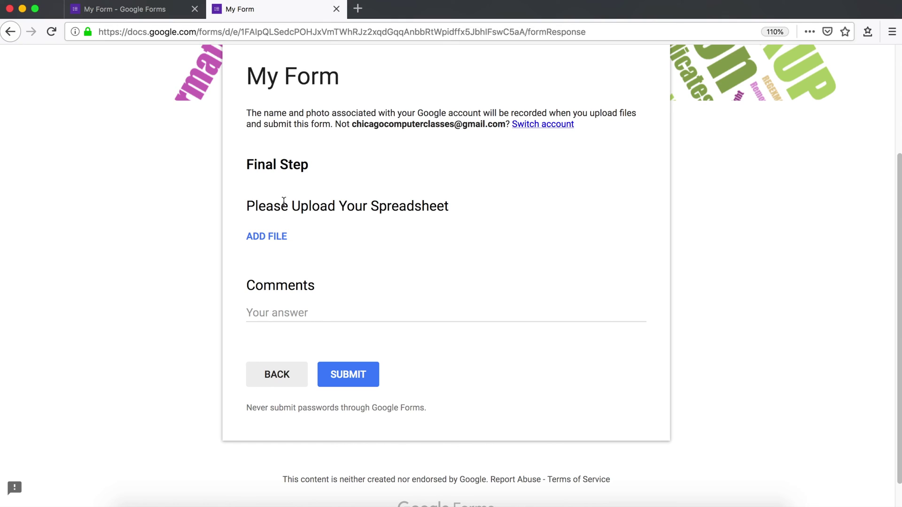
# Step: Upload pivot2018(3).xlsx from Finder to the upload question and submit the response
pyautogui.click(266, 240)
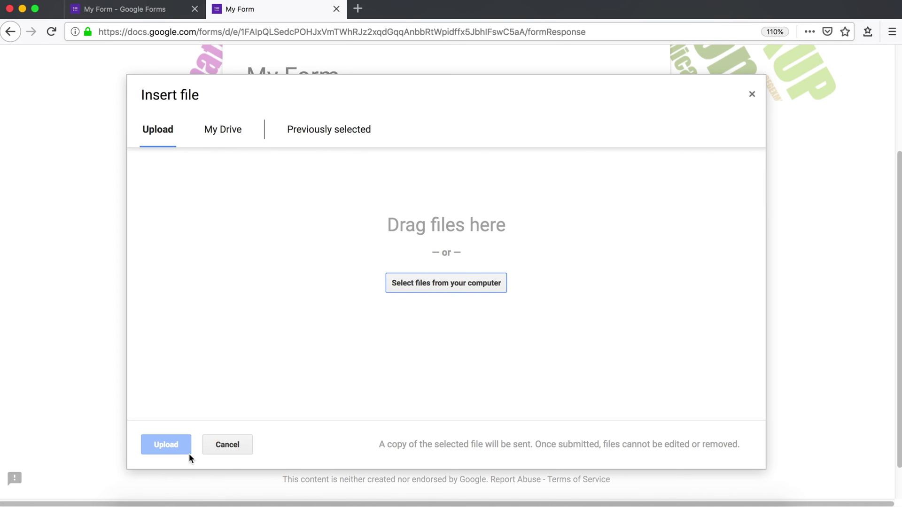
pyautogui.click(137, 502)
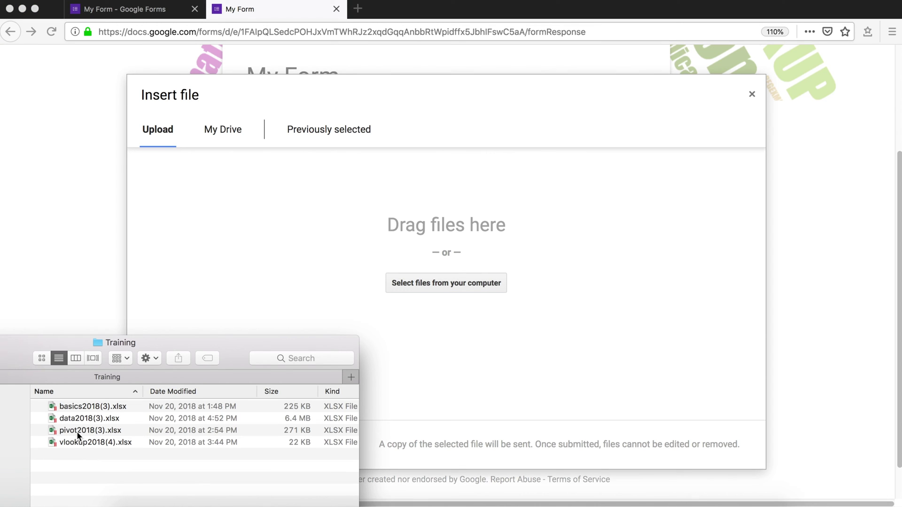
pyautogui.click(77, 432)
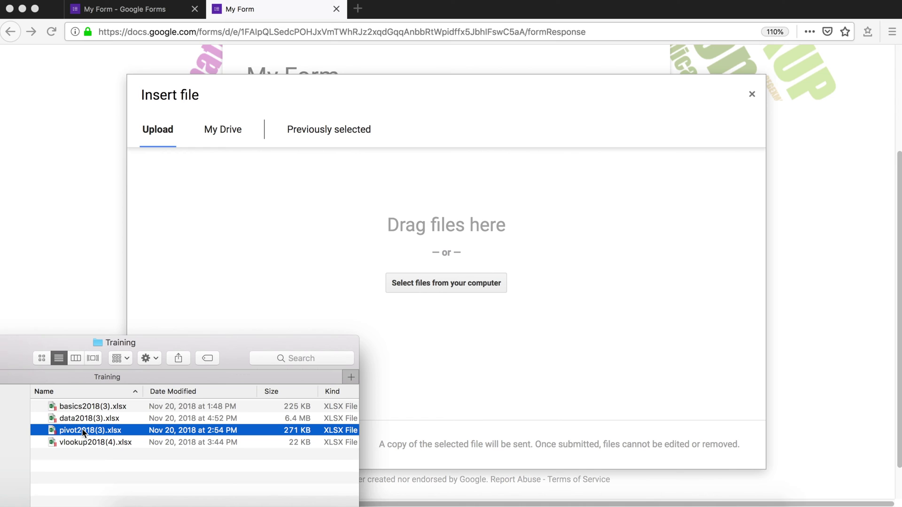
pyautogui.moveTo(82, 428); pyautogui.dragTo(421, 279)
pyautogui.click(167, 445)
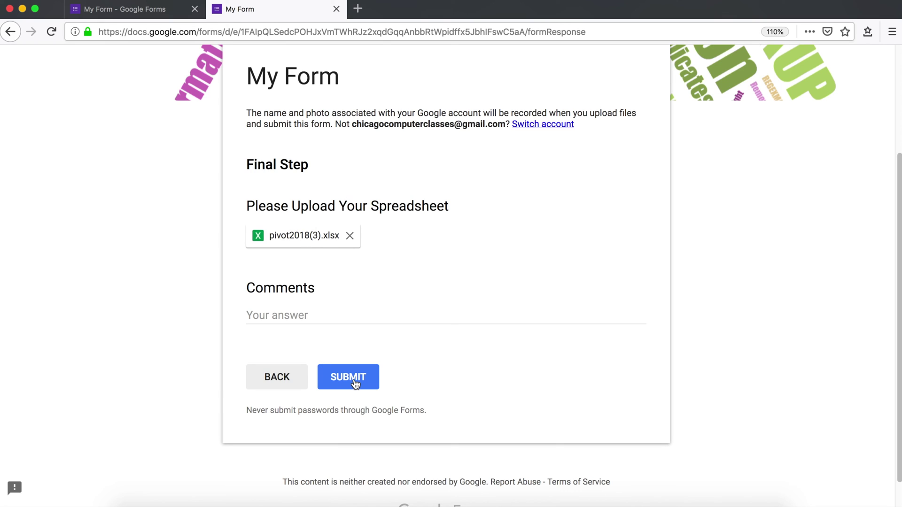
pyautogui.click(356, 384)
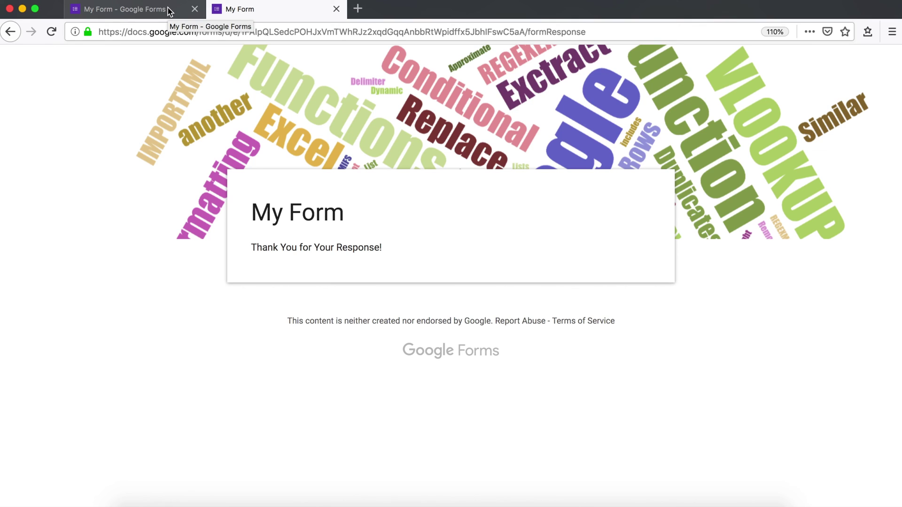
# Step: Close the submitted form's tab and go to the form's Drive folder
pyautogui.click(337, 9)
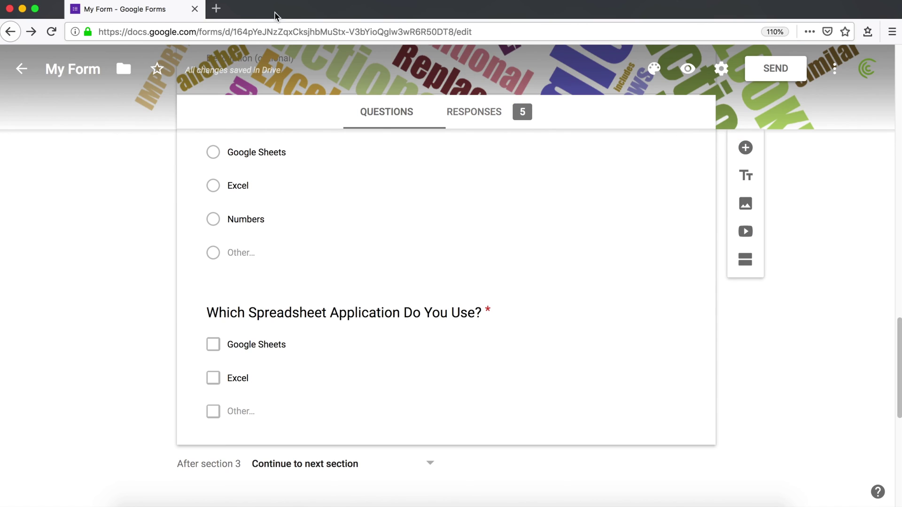
pyautogui.click(123, 54)
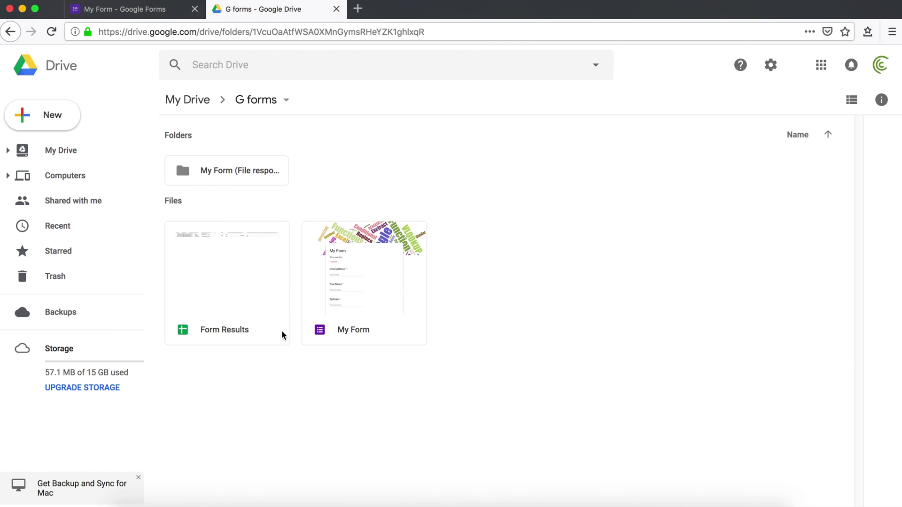
# Step: Open Form Results and move along row 6 to the upload link in column M
pyautogui.click(215, 291)
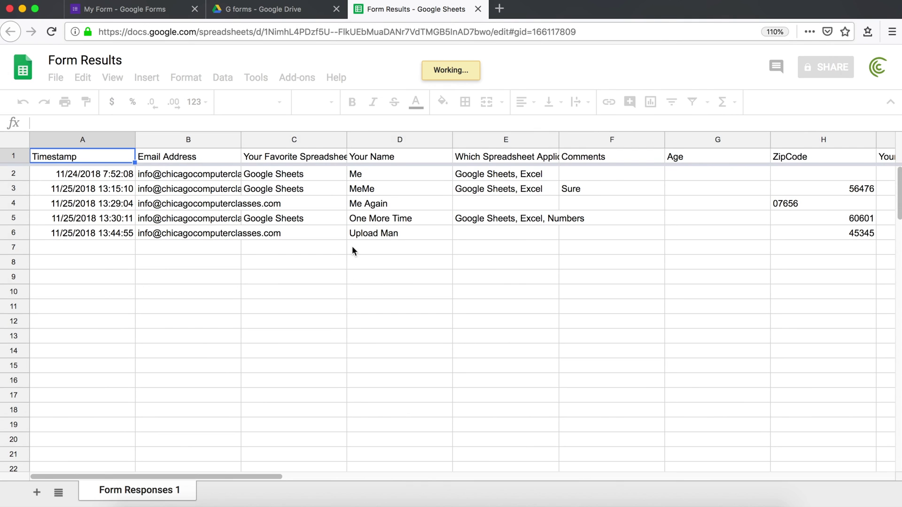
pyautogui.click(112, 233)
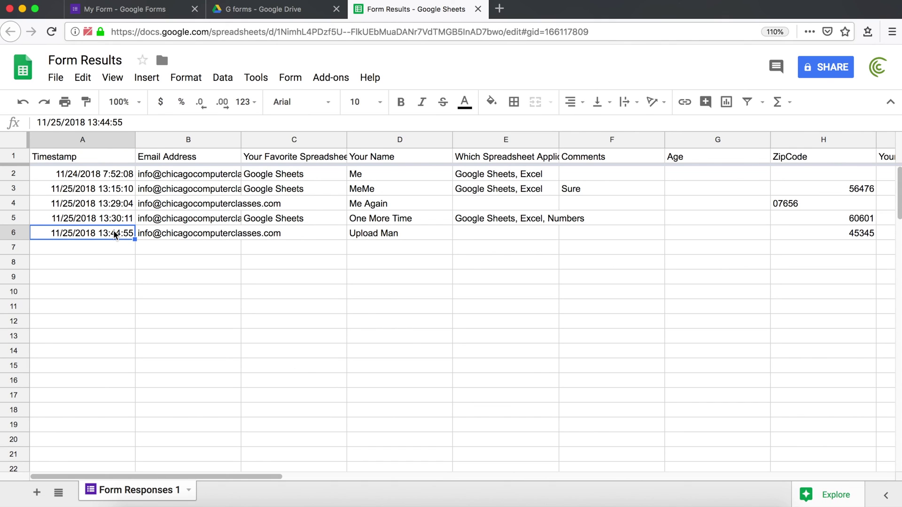
pyautogui.press('Right')
pyautogui.press('Right')
pyautogui.press('Right')
pyautogui.press('Right')
pyautogui.press('Right')
pyautogui.press('Right')
pyautogui.press('Right')
pyautogui.press('Right')
pyautogui.press('Right')
pyautogui.press('Right')
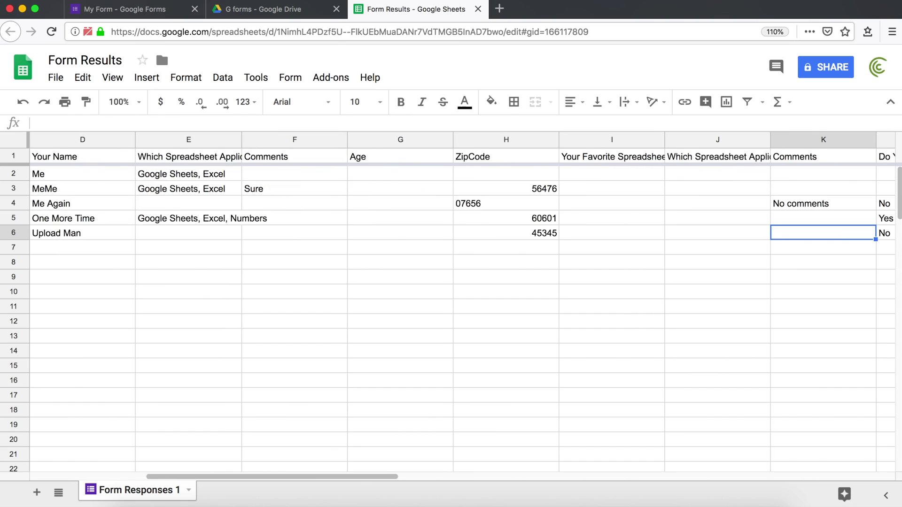
pyautogui.press('Right')
pyautogui.press('Right')
pyautogui.hscroll(2, 635, 229)
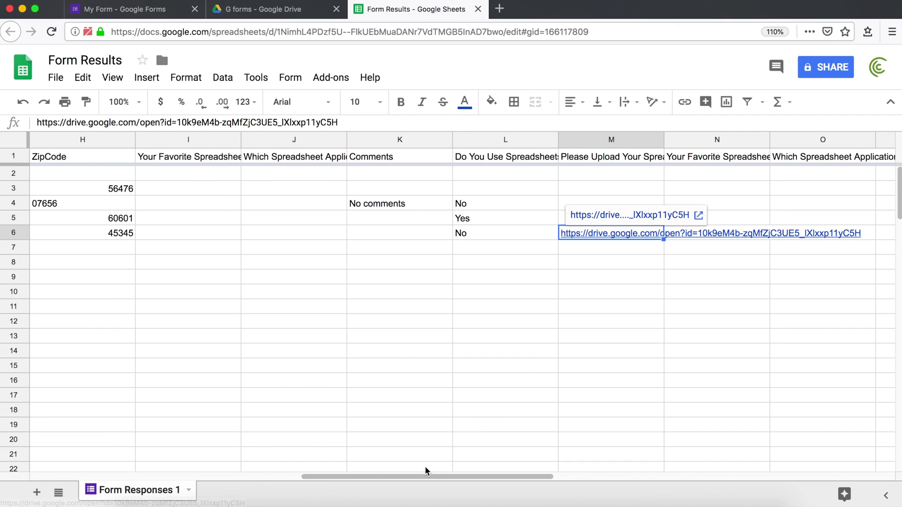
pyautogui.moveTo(436, 477); pyautogui.dragTo(136, 478)
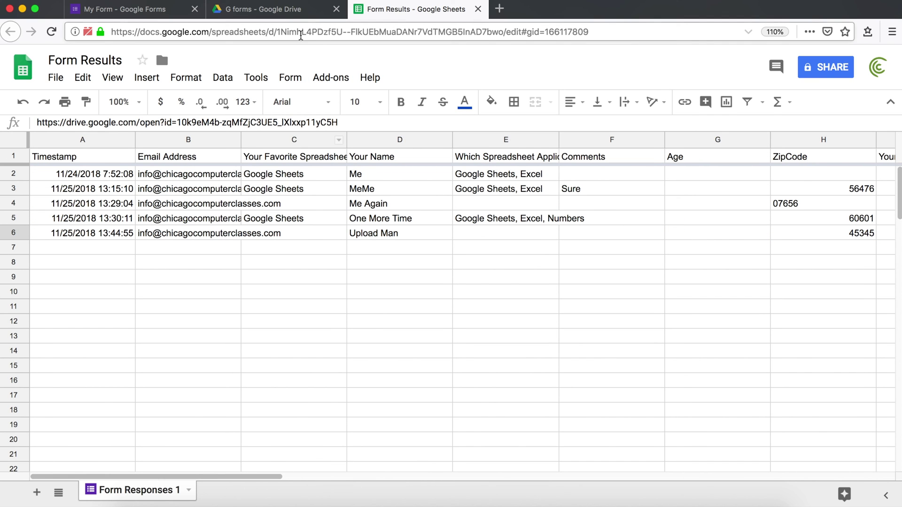
pyautogui.click(285, 12)
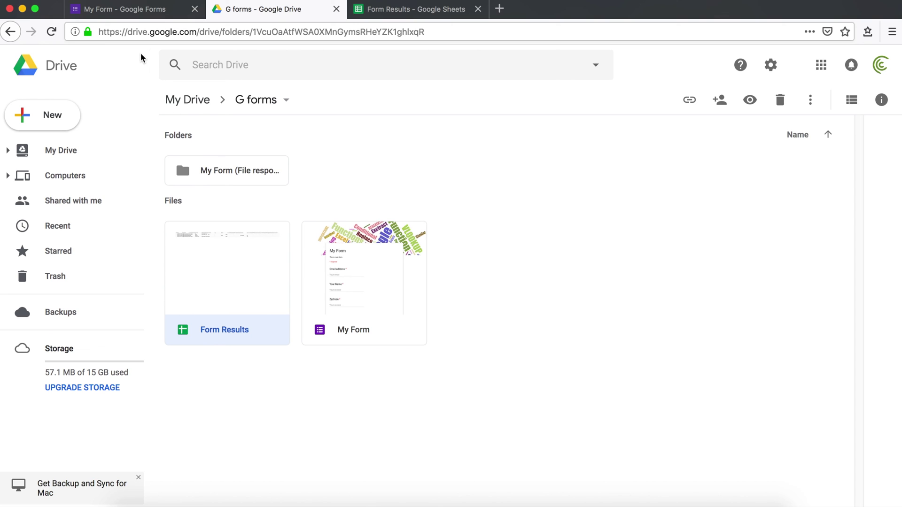
# Step: Open the My Form (File responses) folder in Drive and review the form's upload question
pyautogui.click(124, 8)
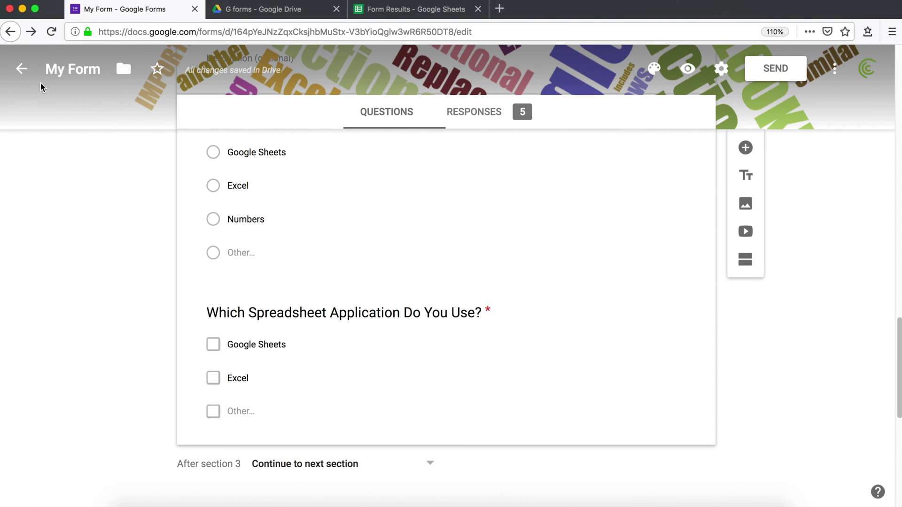
pyautogui.click(262, 12)
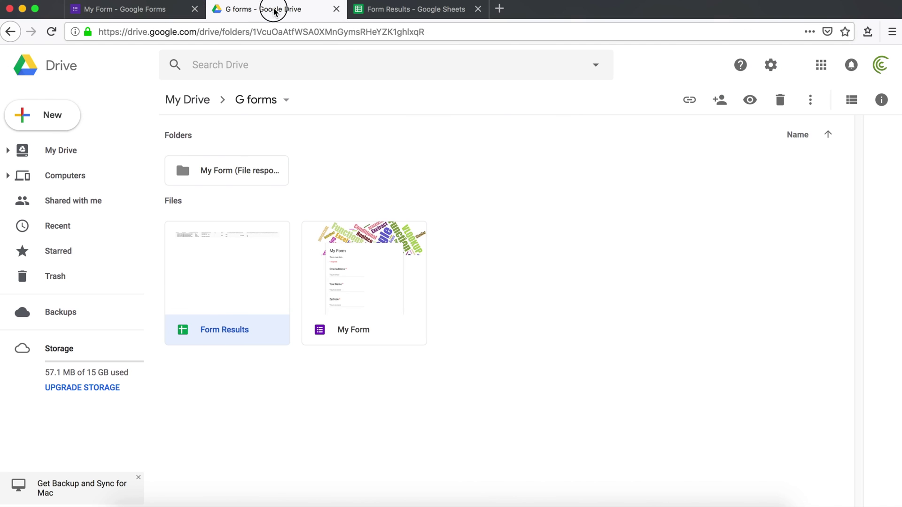
pyautogui.doubleClick(236, 172)
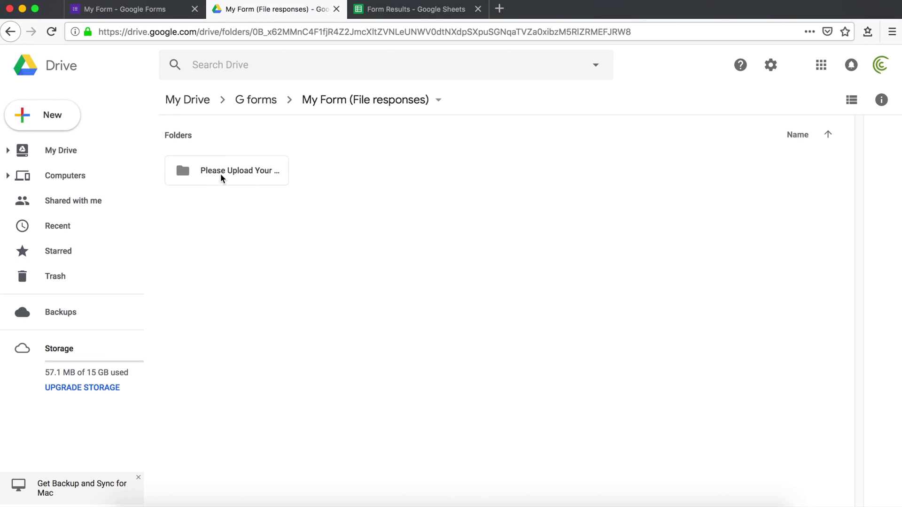
pyautogui.click(124, 8)
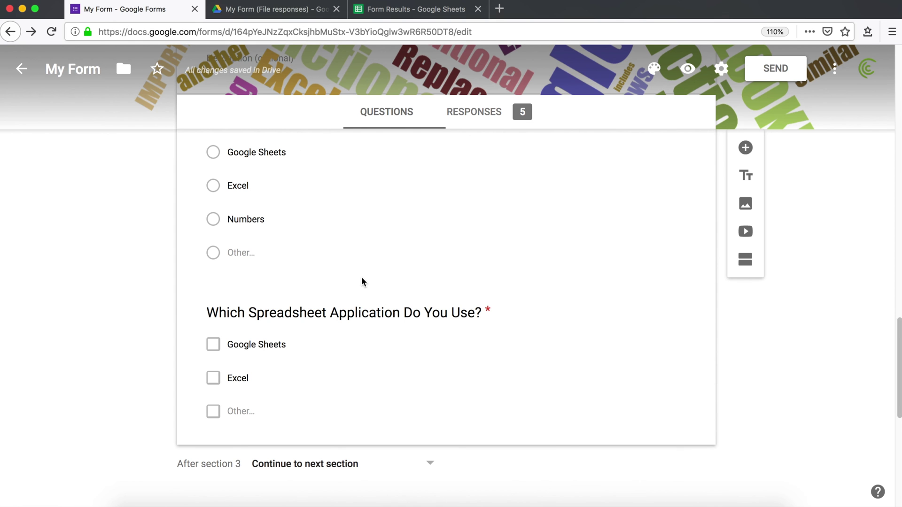
pyautogui.scroll(-4, 362, 282)
pyautogui.scroll(-4, 360, 286)
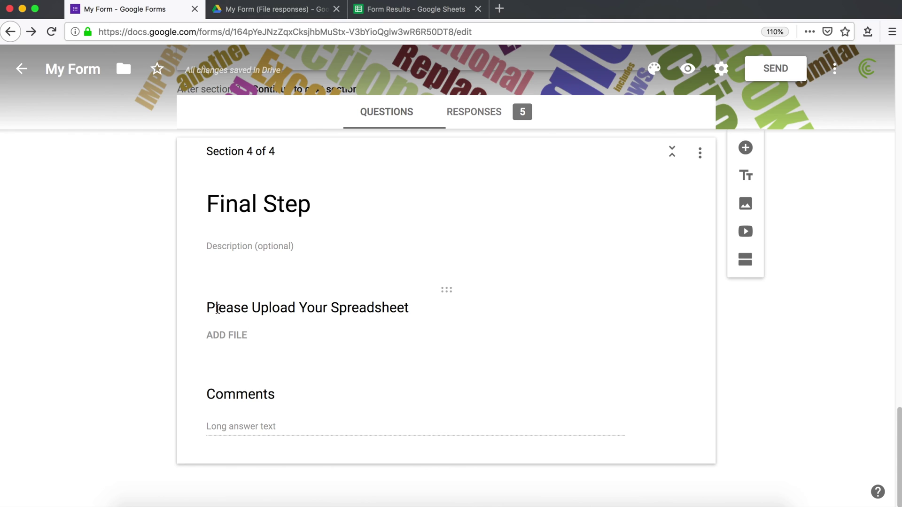
# Step: Find the uploaded pivot2018(3) file in the Please Upload Your Spreadsheet folder, then return to the form editor
pyautogui.click(272, 9)
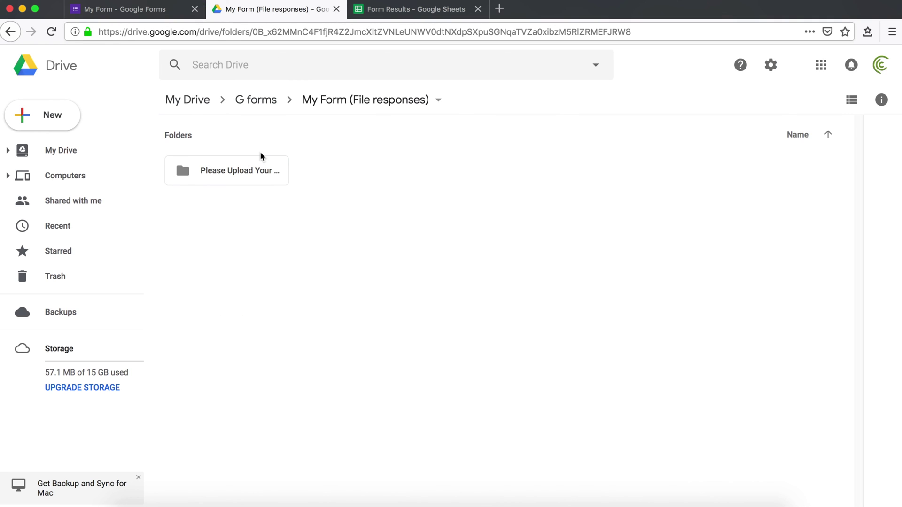
pyautogui.doubleClick(236, 172)
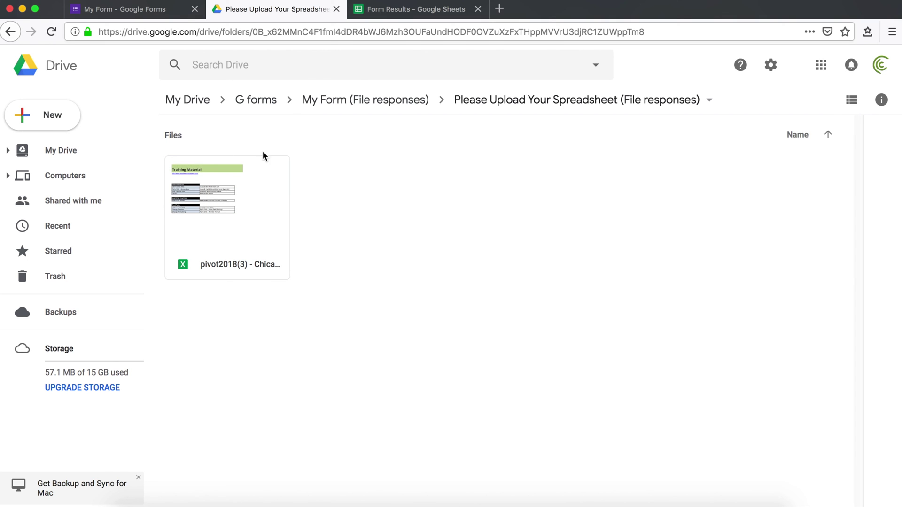
pyautogui.click(255, 99)
pyautogui.click(162, 10)
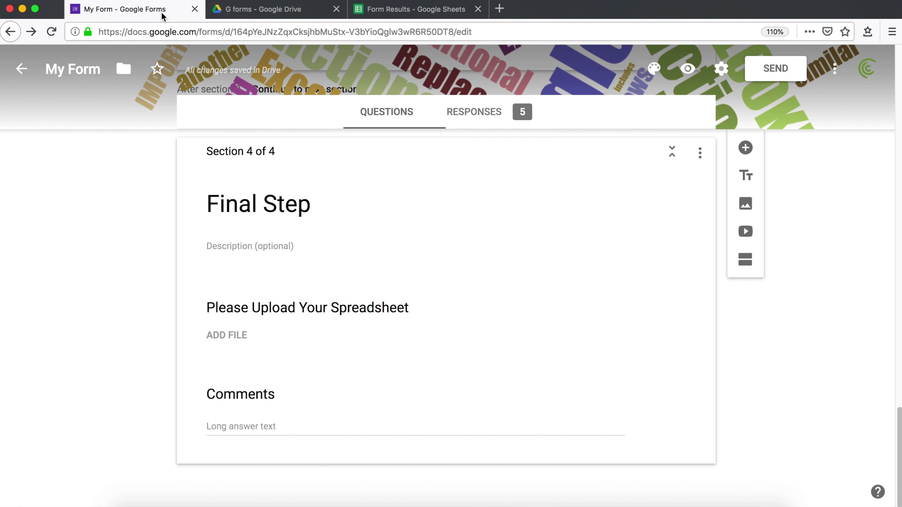